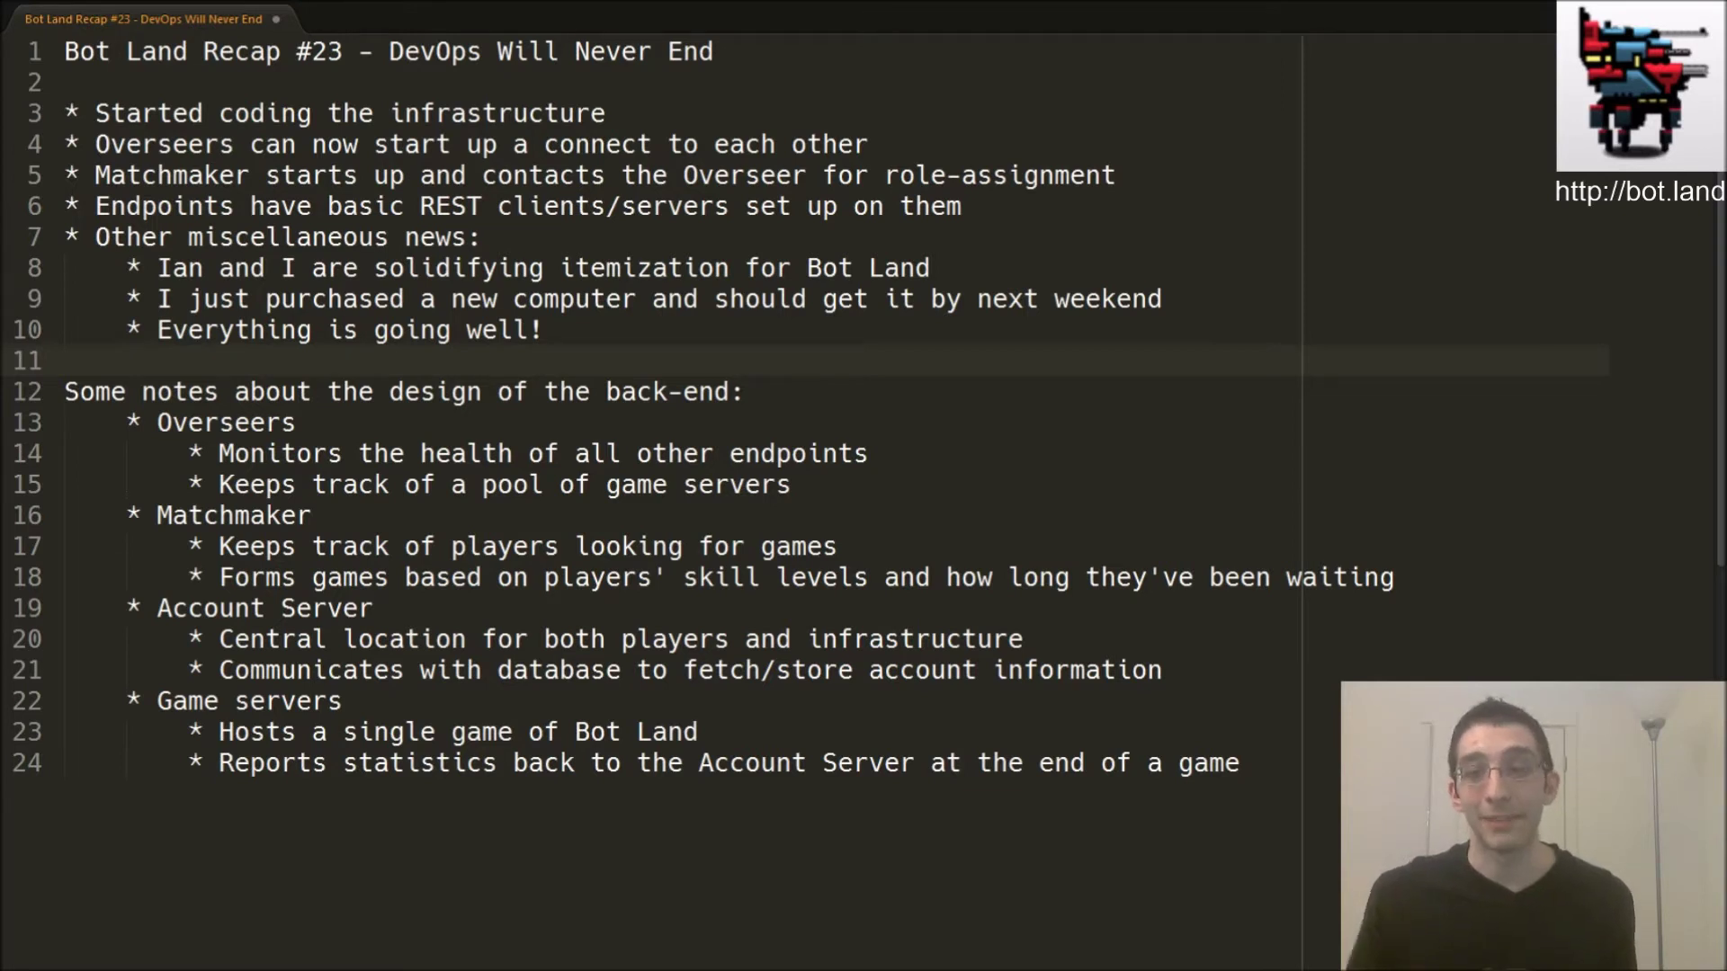
left_click(1268, 809)
left_click_drag(1292, 815, 106, 362)
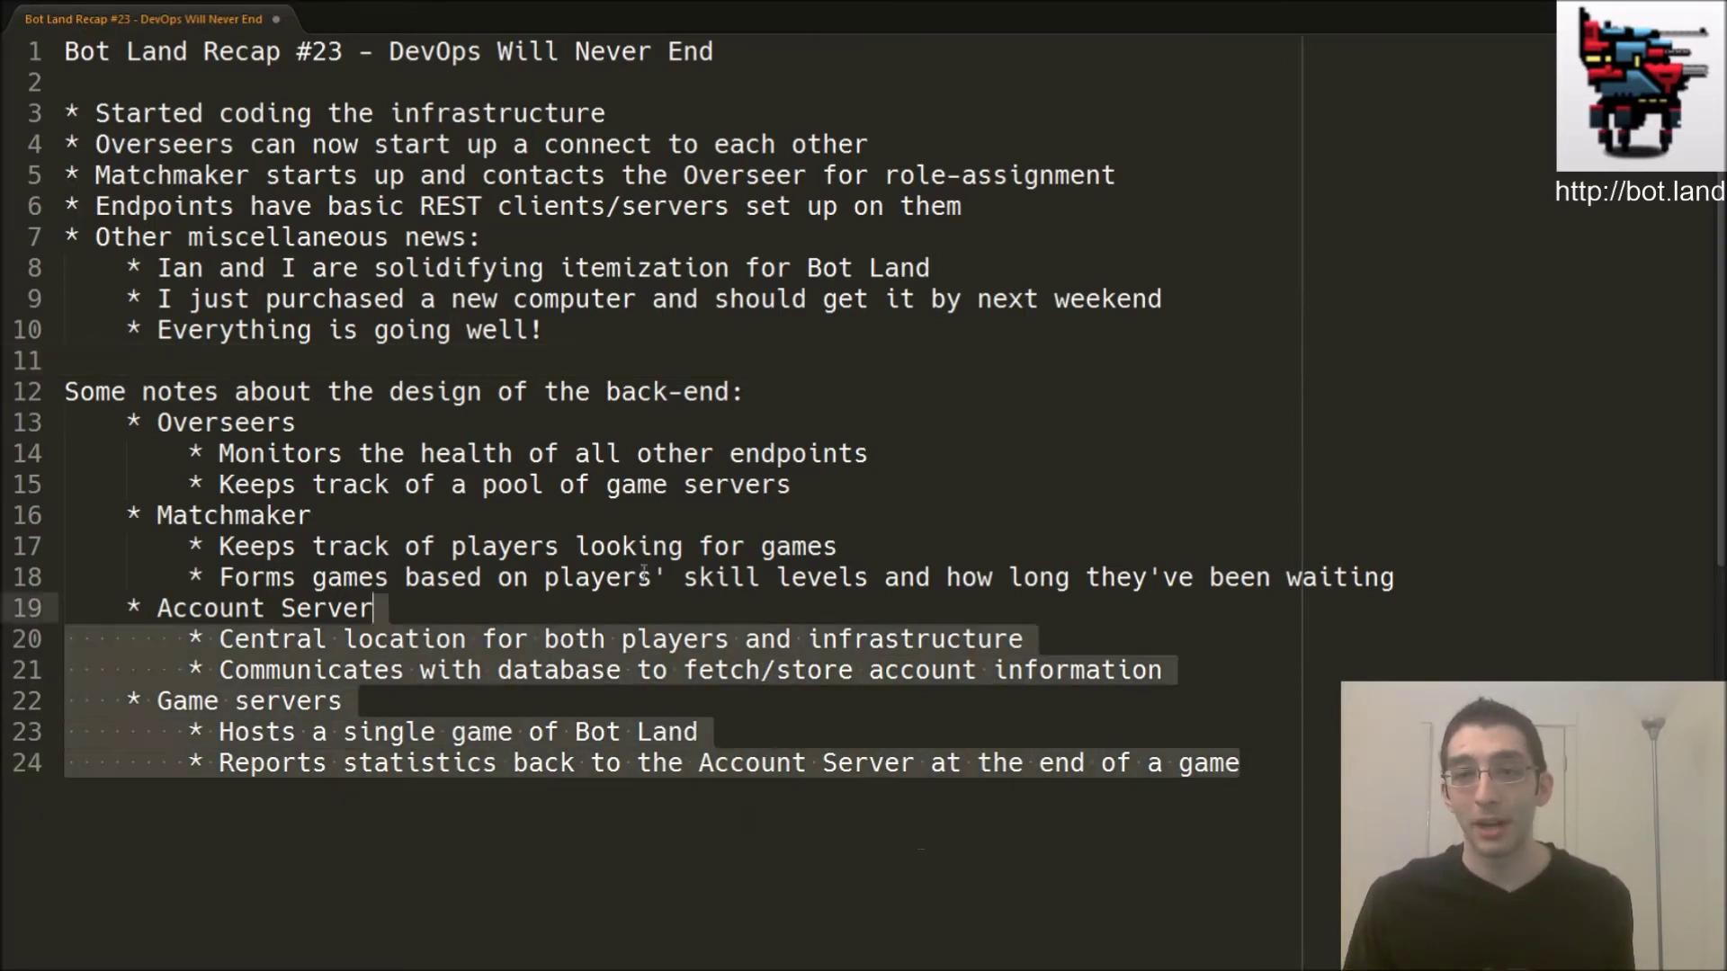
left_click(104, 361)
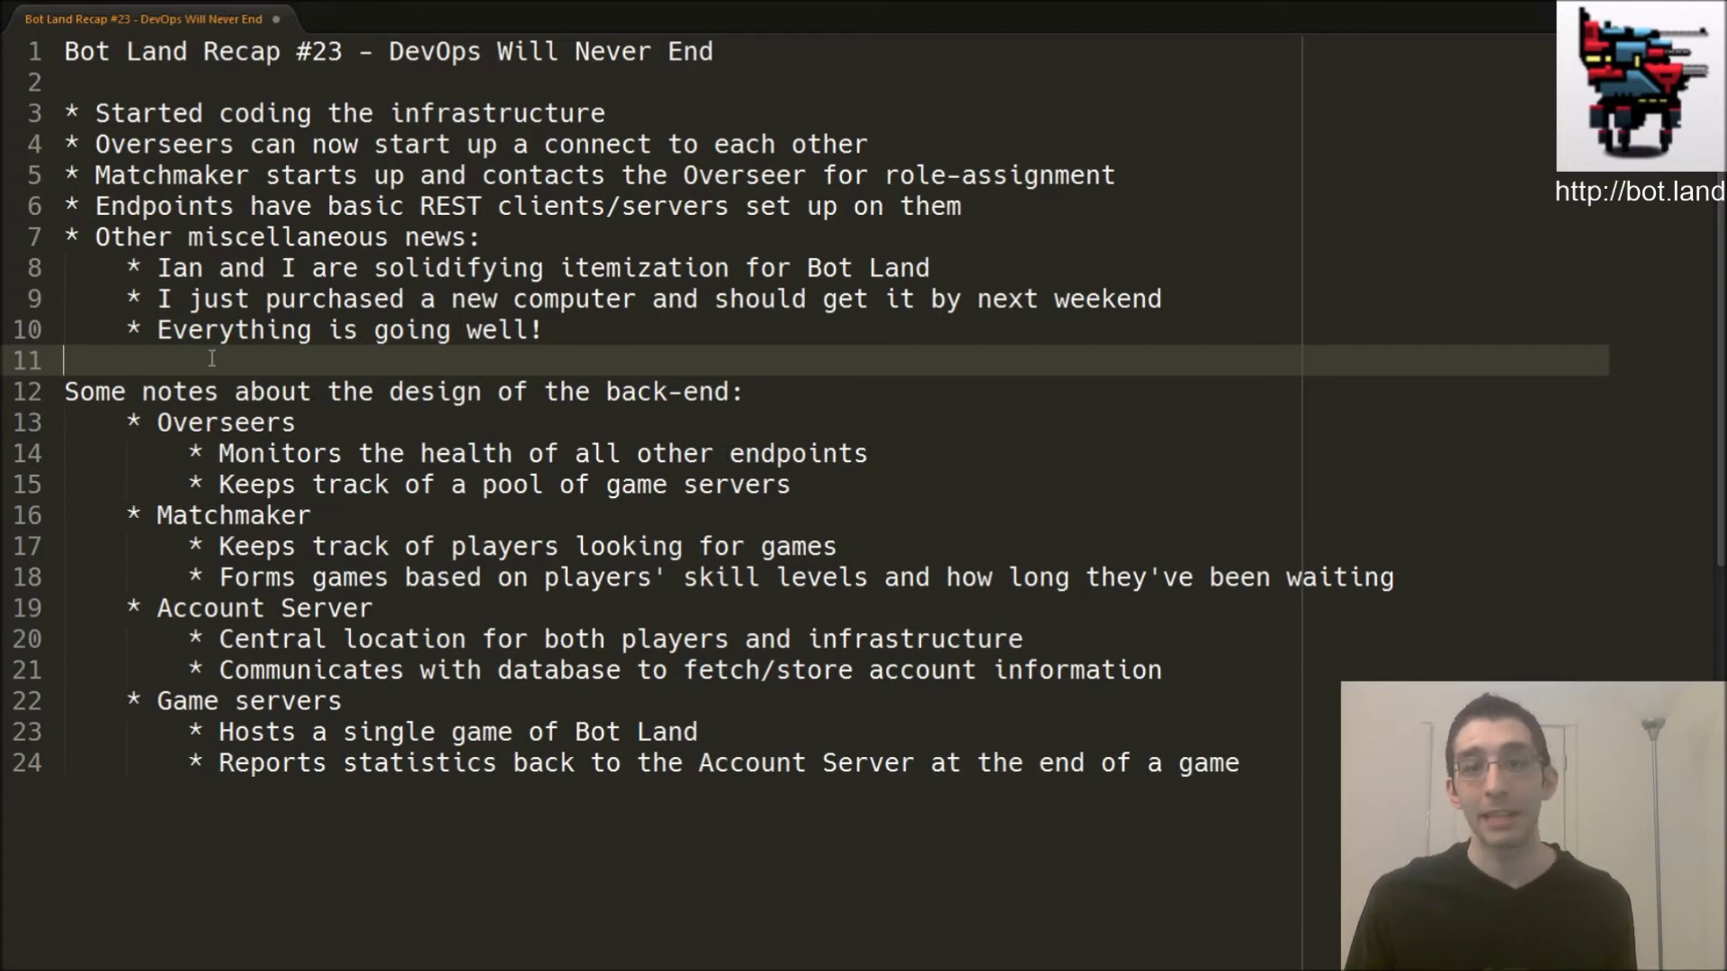
left_click(128, 423)
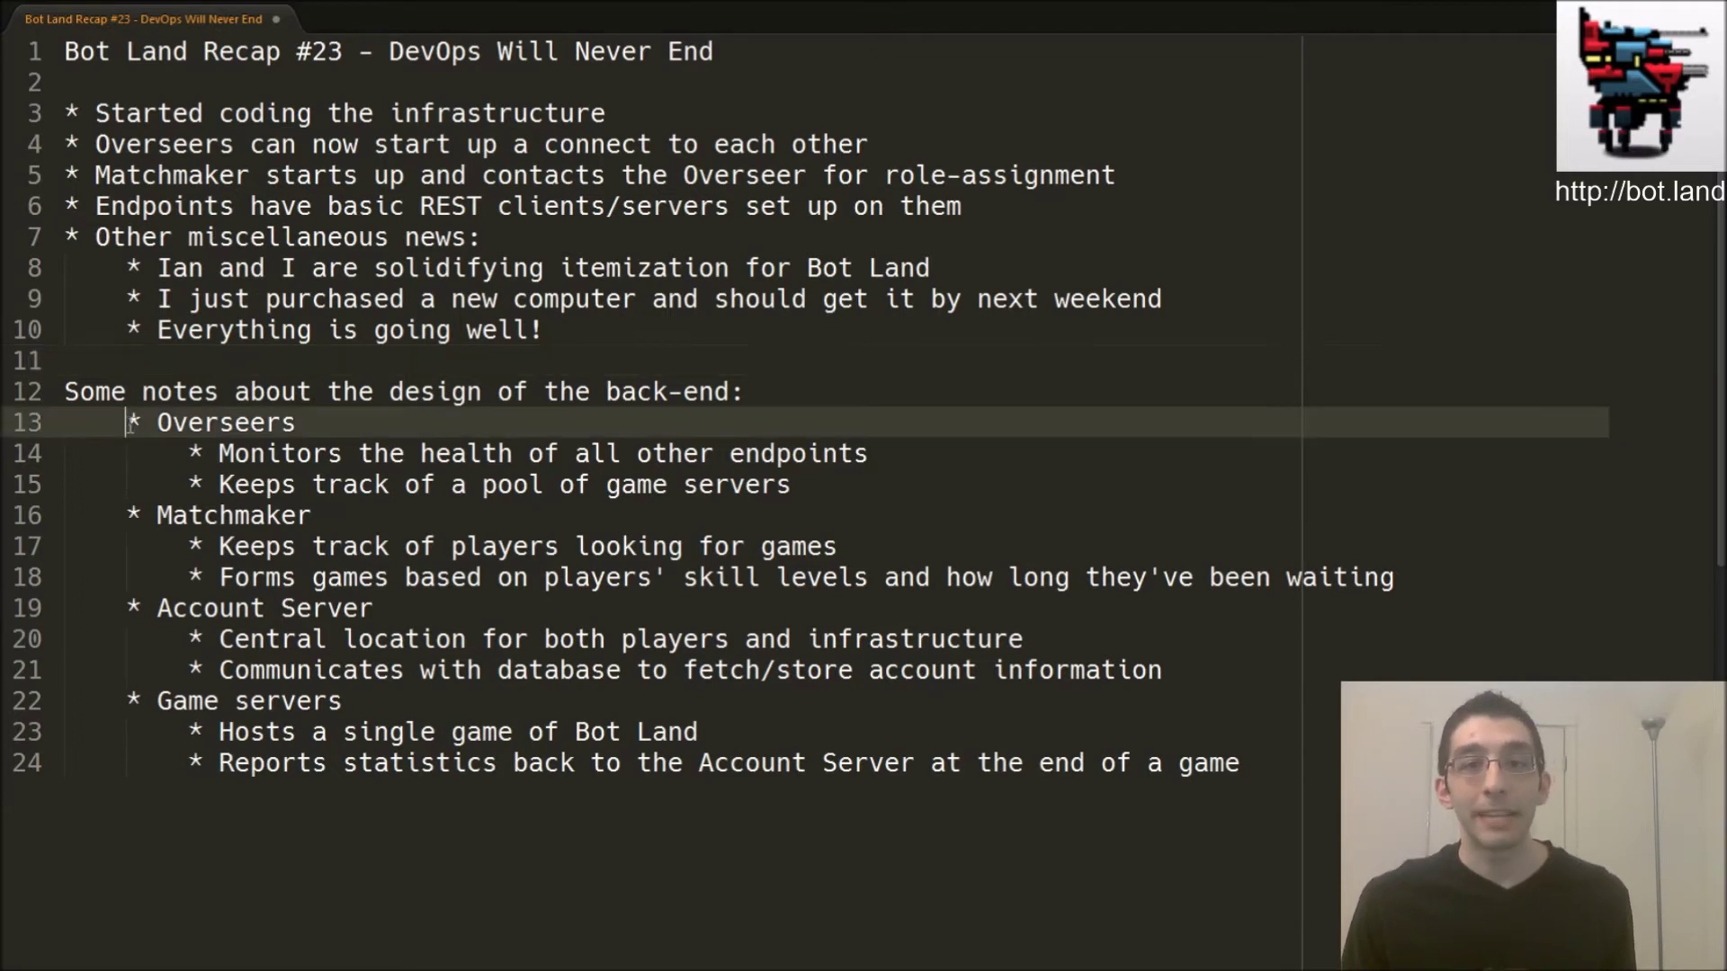
double_click(230, 422)
double_click(232, 516)
left_click_drag(233, 515, 65, 515)
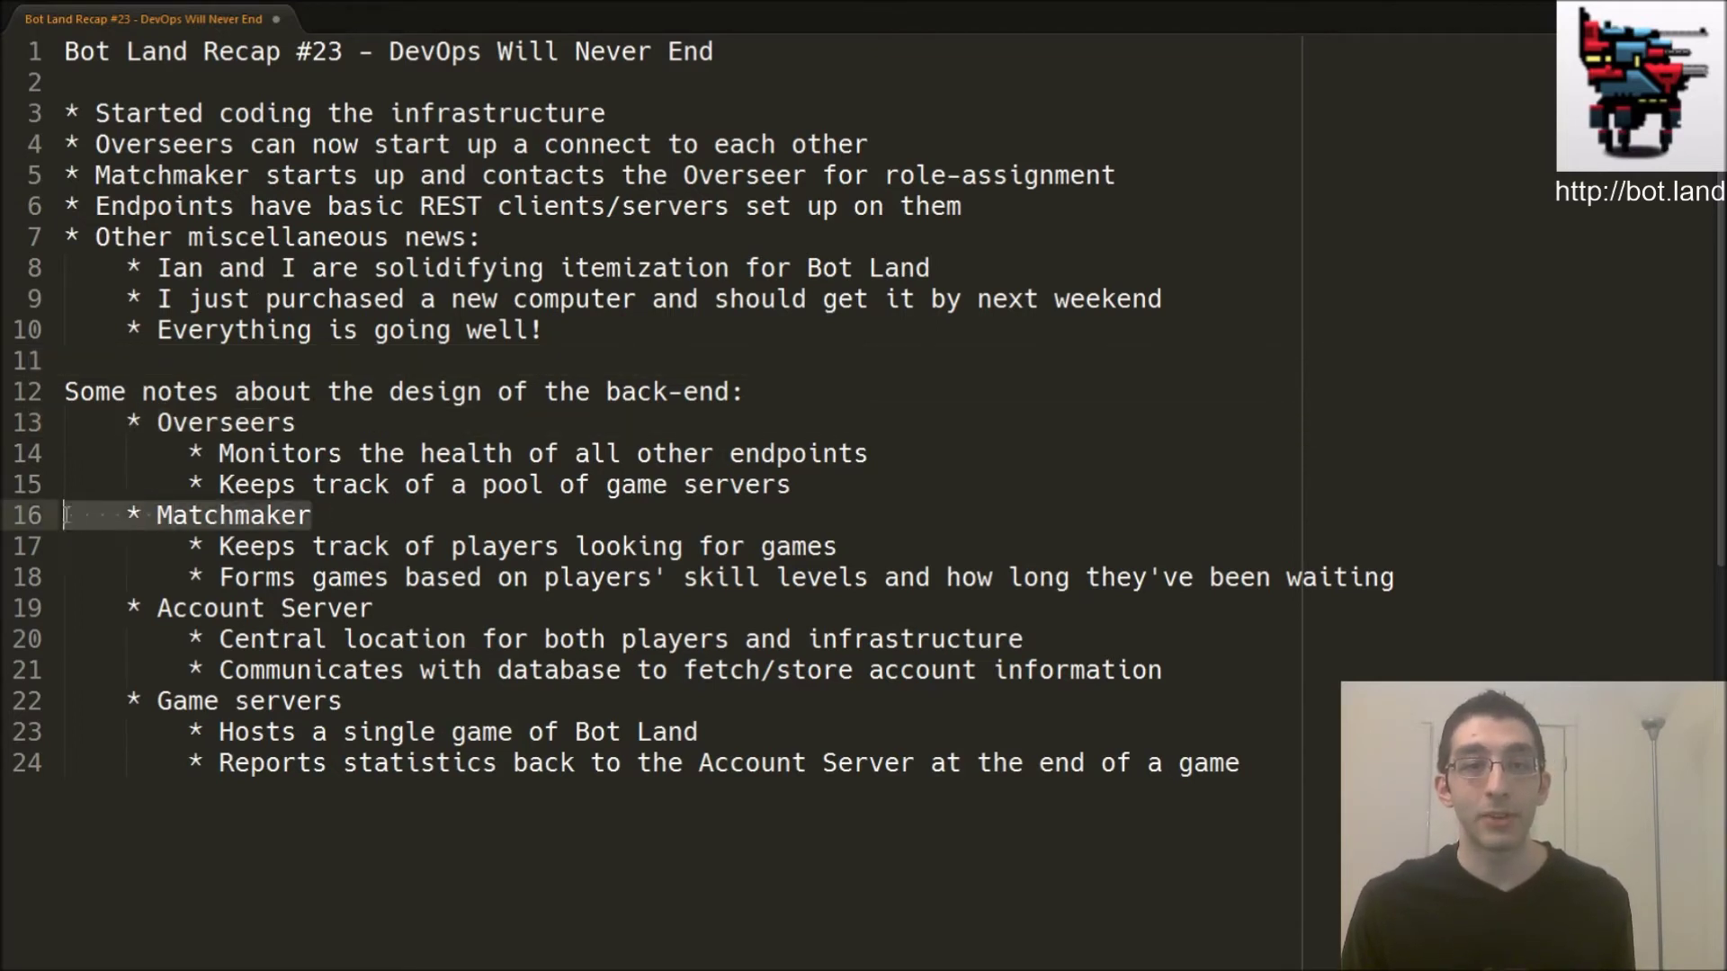
left_click(378, 609)
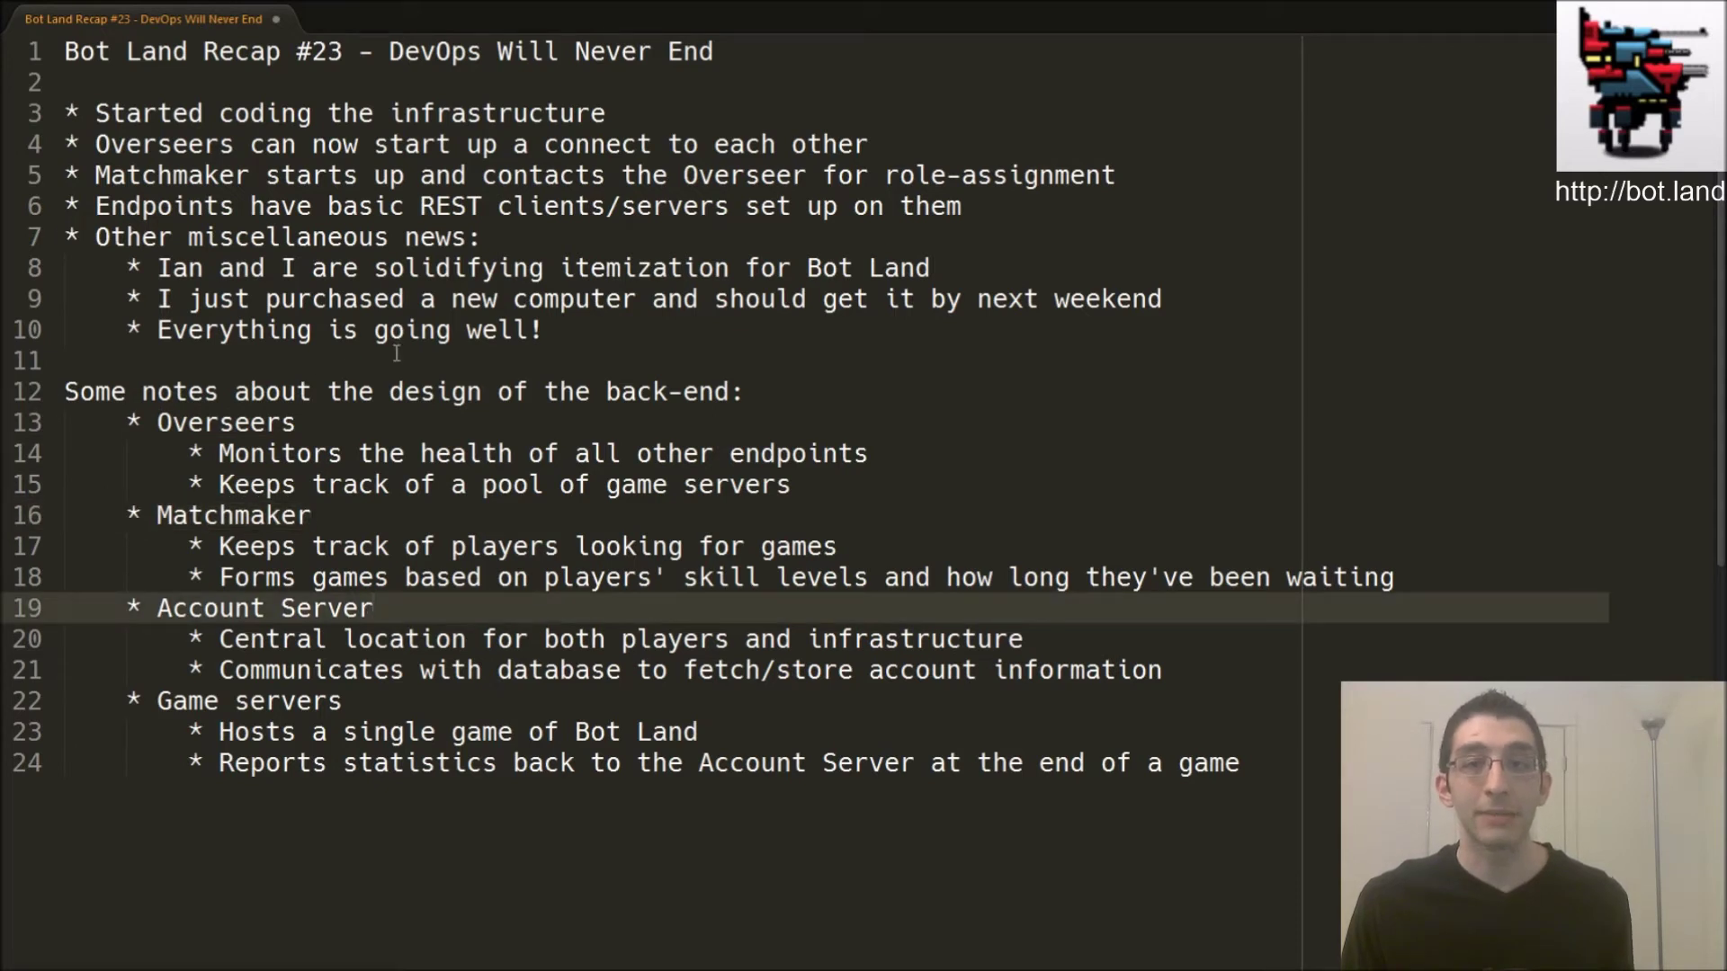